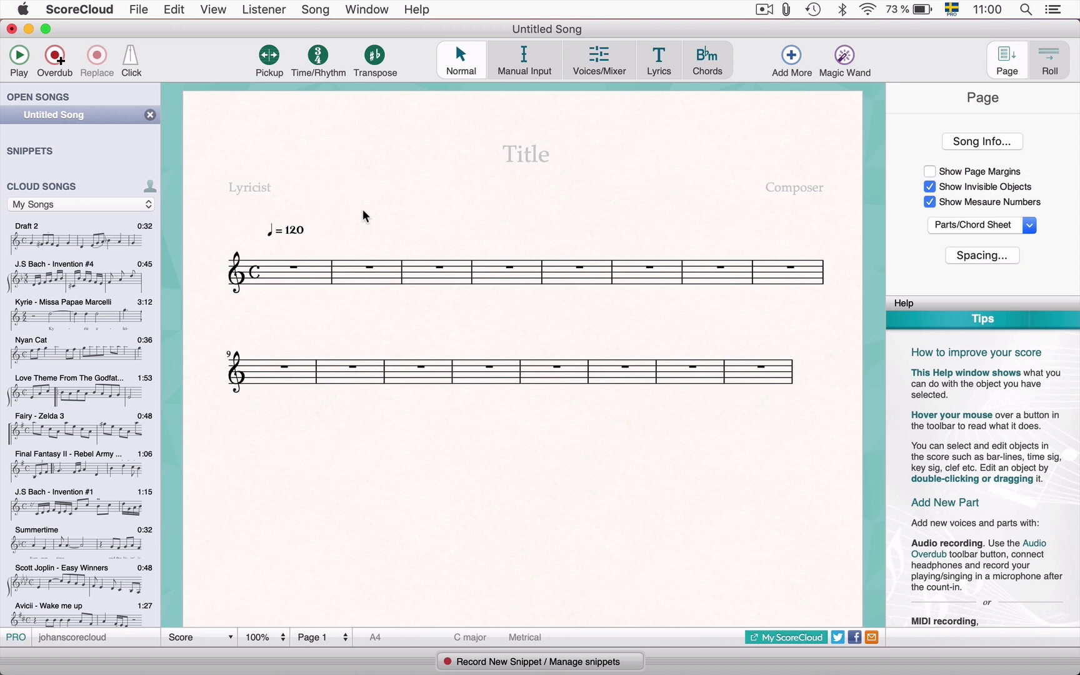
- Select the first two beats of measure 1 as the recording target for the melody
{"action": "left_click", "coordinate": [273, 273]}
{"action": "key", "text": "shift+Right"}
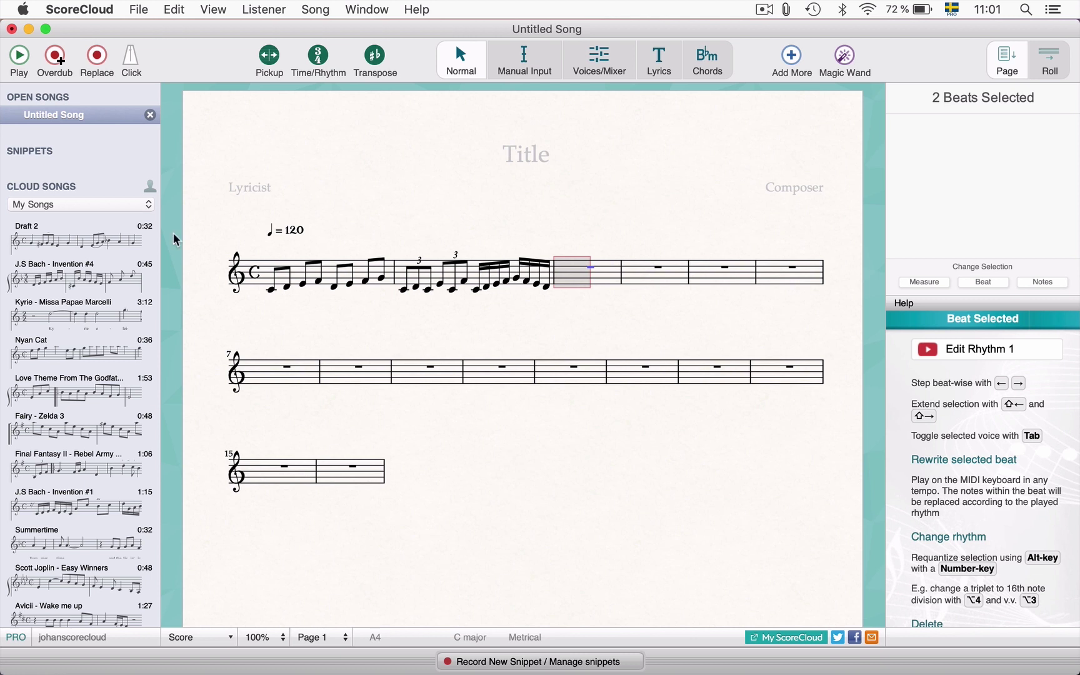
- Create a new blank Untitled Song from the File menu and return to the Normal tool
{"action": "left_click", "coordinate": [140, 9]}
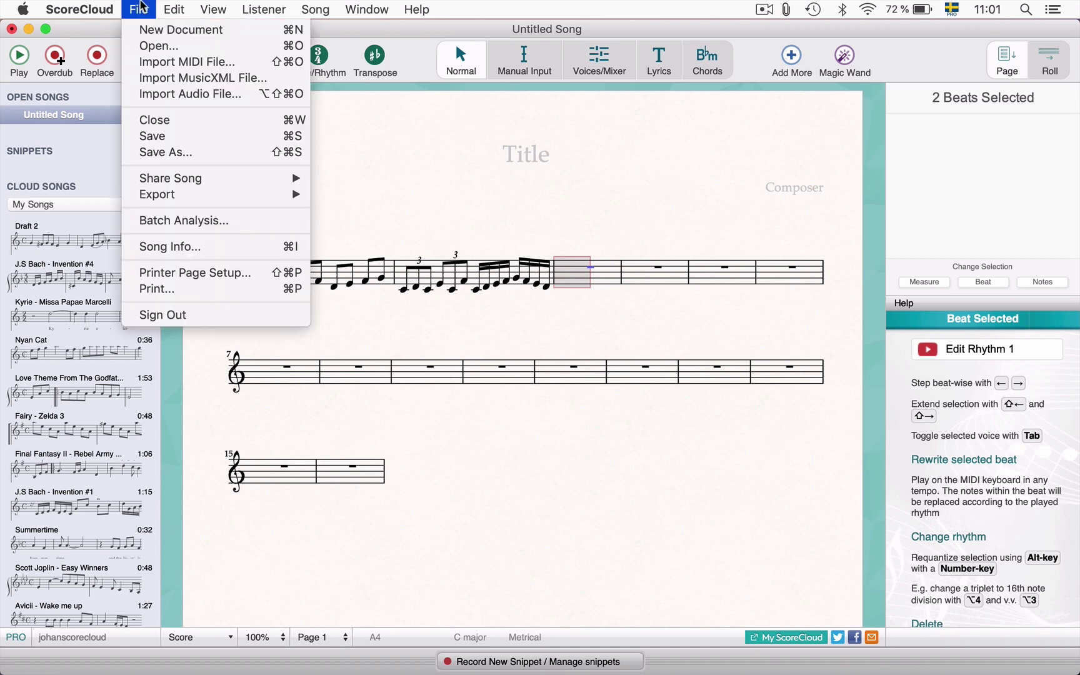
{"action": "left_click", "coordinate": [148, 30]}
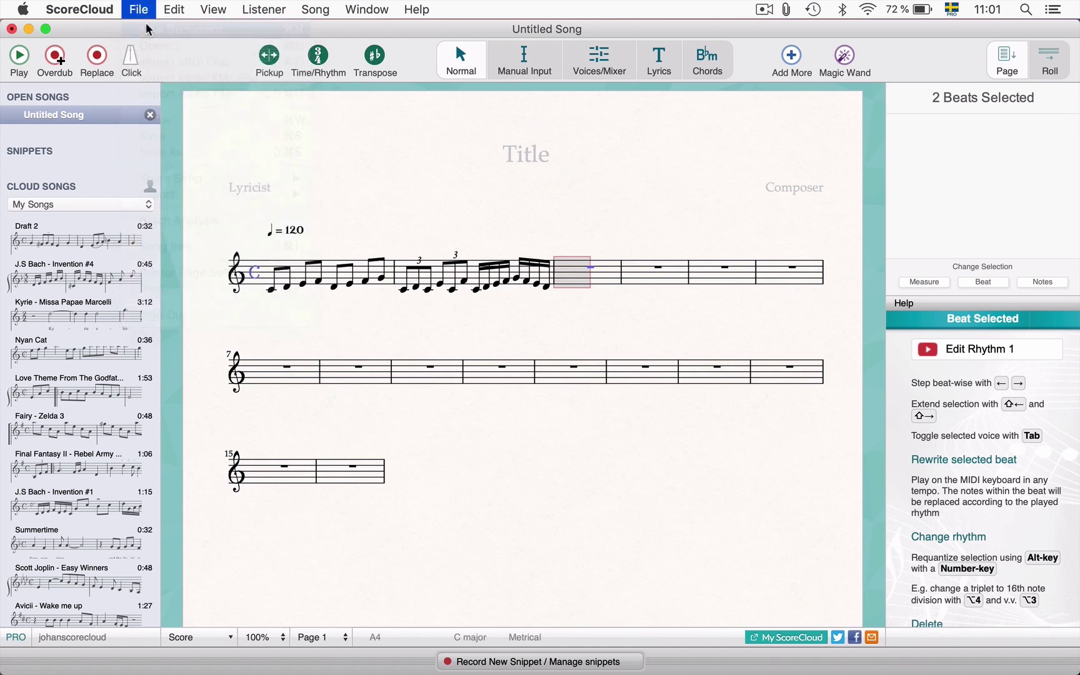
{"action": "left_click", "coordinate": [461, 58]}
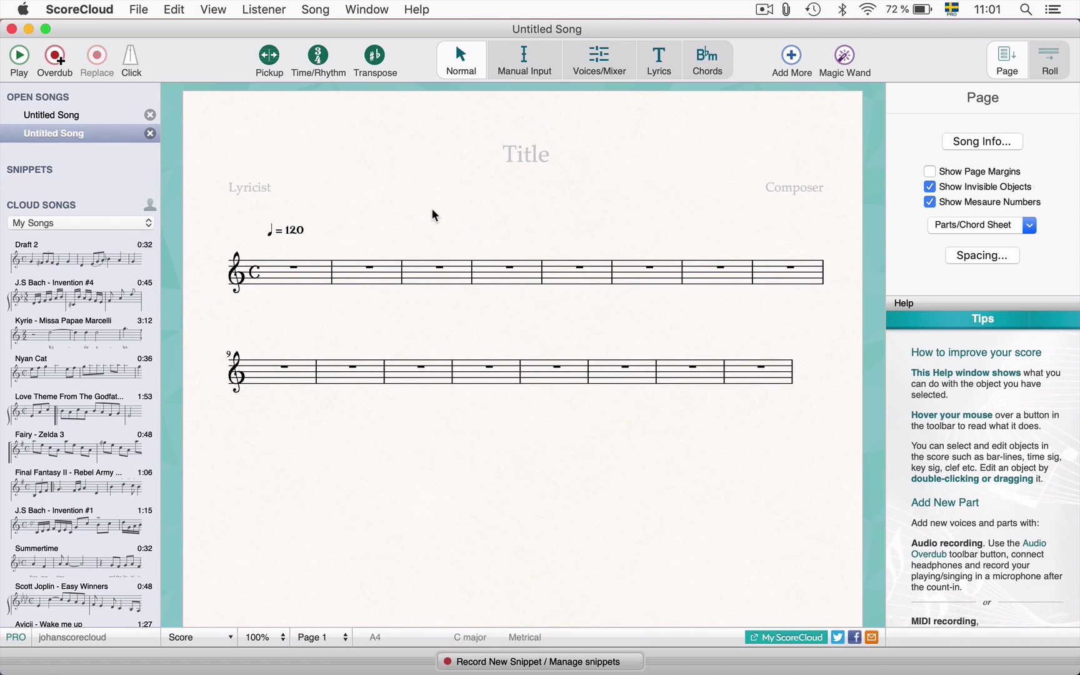
- Select the first two beats of measure 1 in the new song to record the triplet melody
{"action": "left_click", "coordinate": [270, 272]}
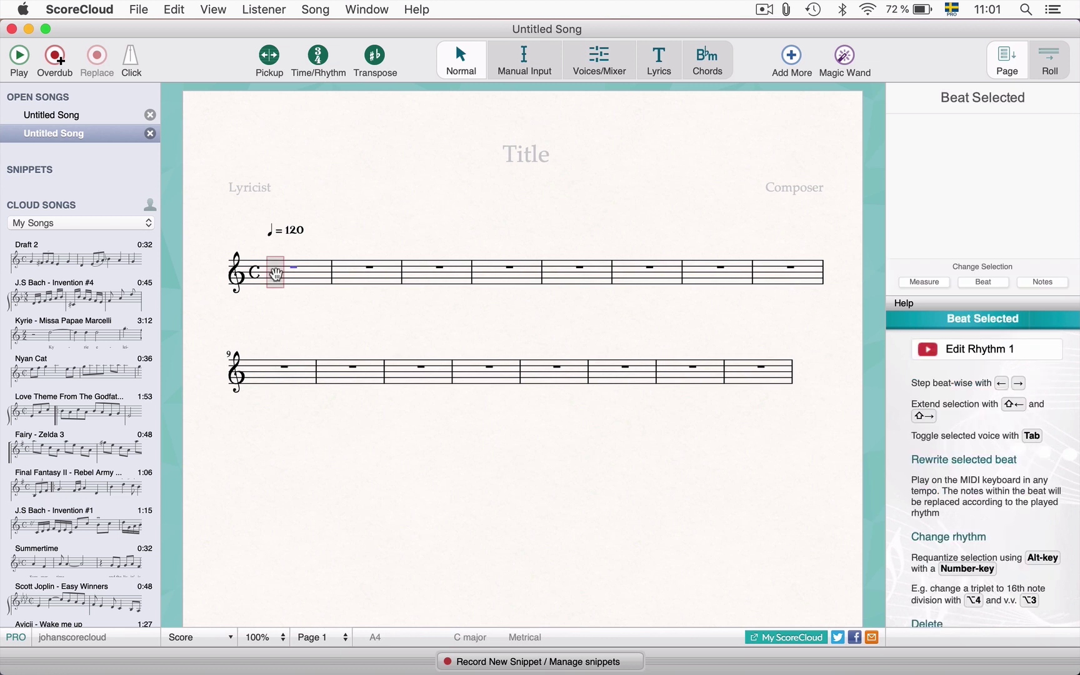
{"action": "key", "text": "shift"}
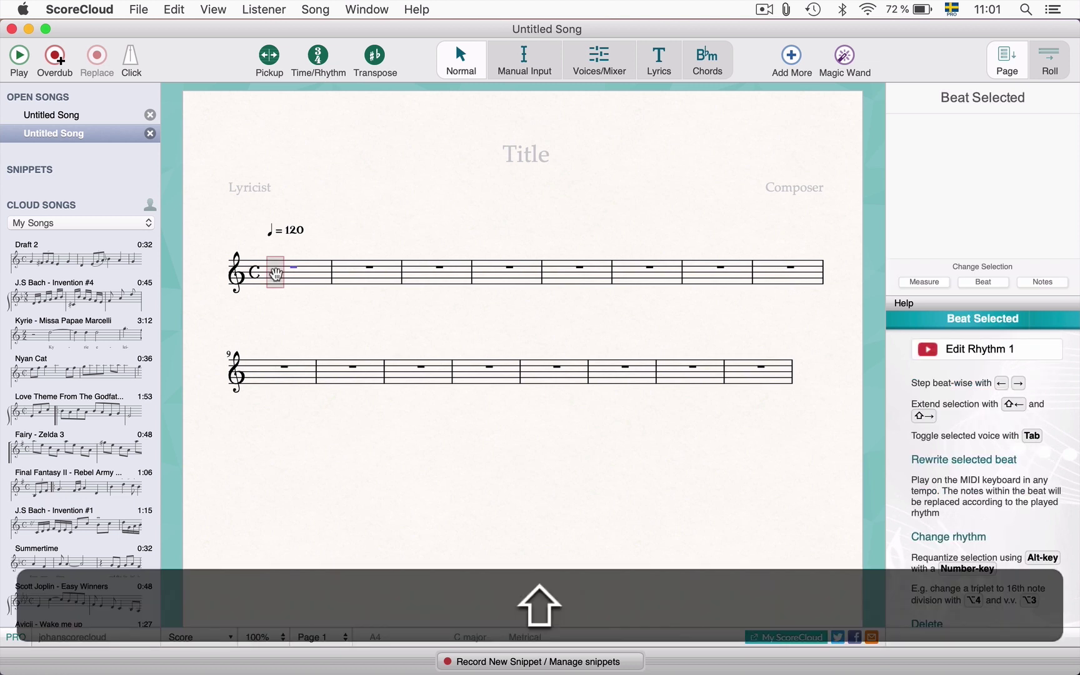
{"action": "left_click", "coordinate": [290, 280], "text": "shift"}
{"action": "left_click", "coordinate": [309, 281], "text": "shift"}
{"action": "left_click", "coordinate": [325, 283], "text": "shift"}
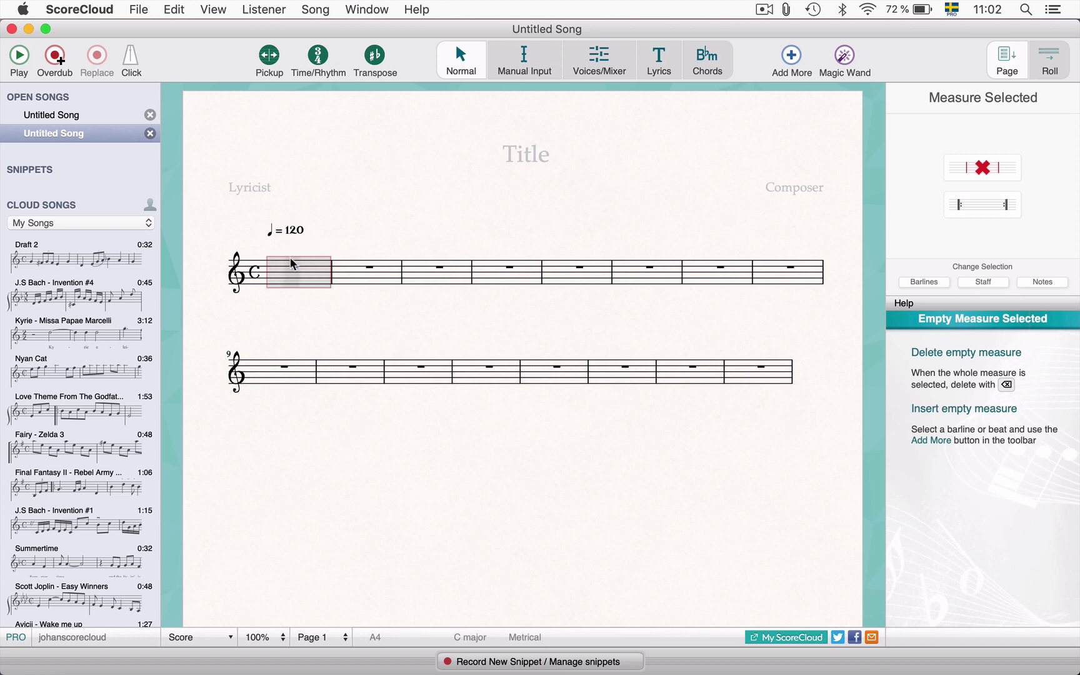
{"action": "left_click", "coordinate": [270, 307]}
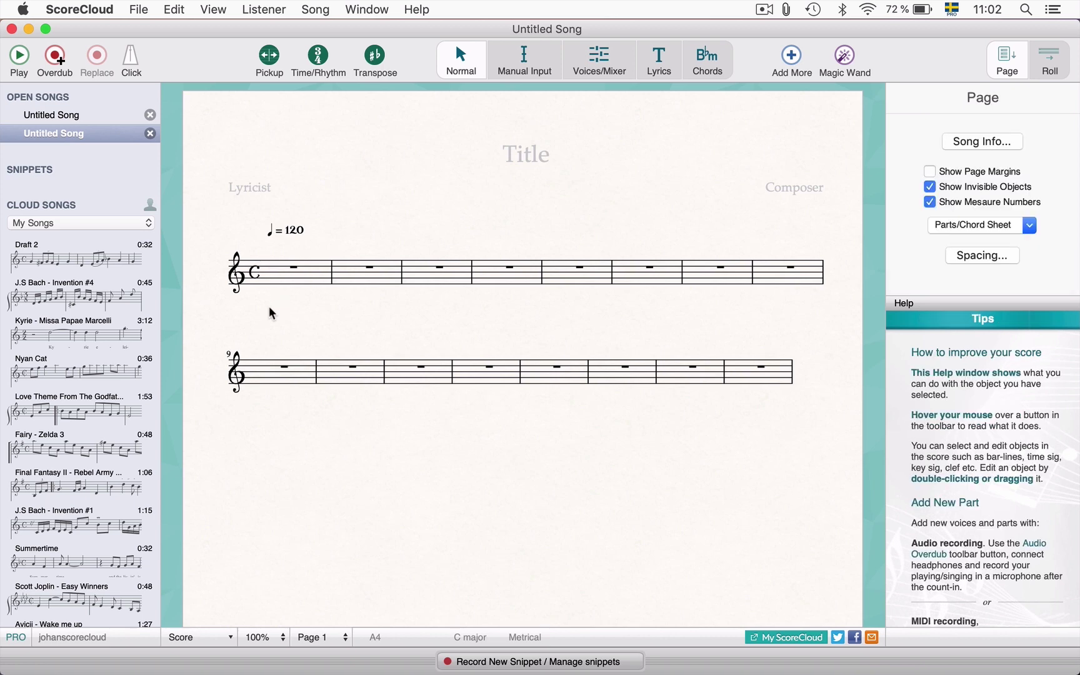
{"action": "left_click", "coordinate": [272, 277]}
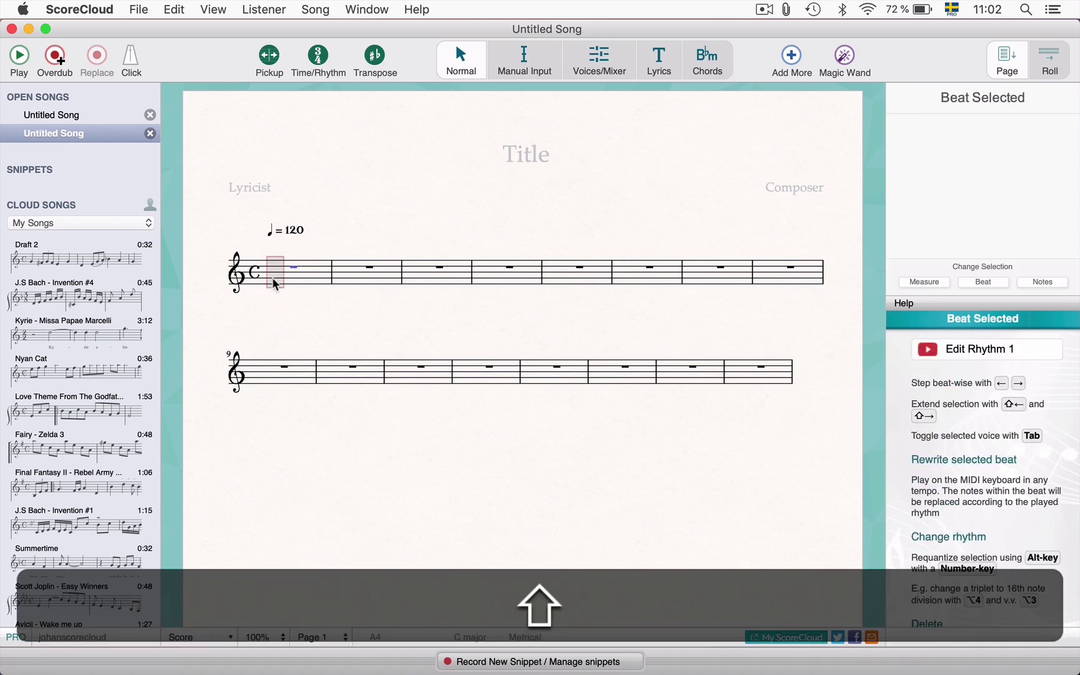
{"action": "key", "text": "shift+Right"}
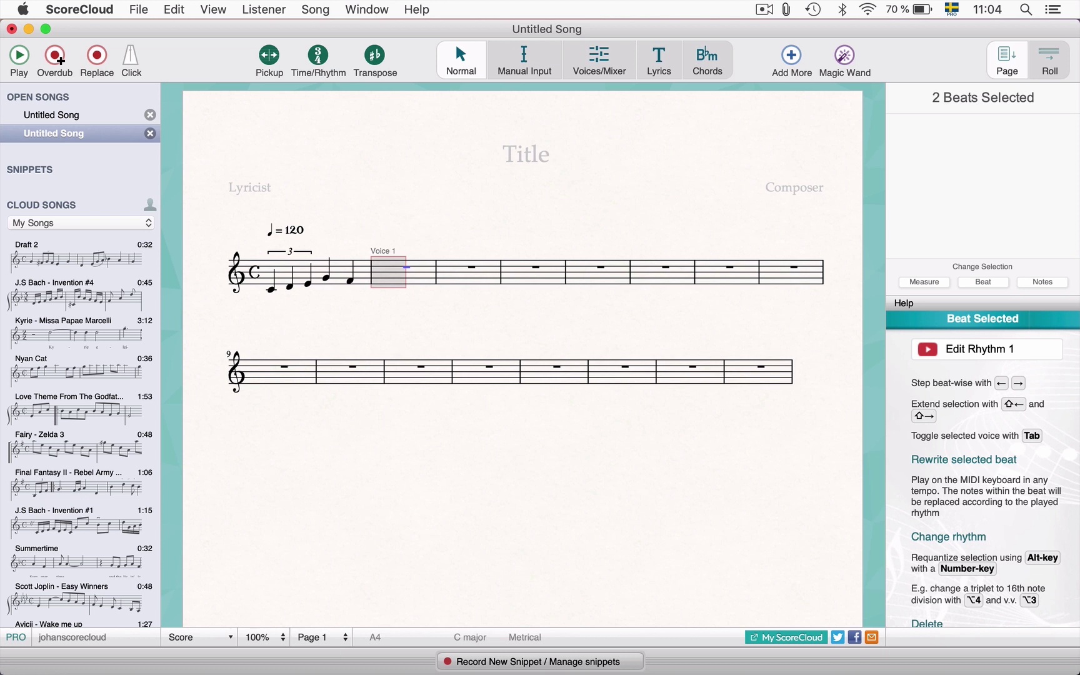
- Clear the selection and select the start of measure 2 to record the continuation
{"action": "left_click", "coordinate": [388, 317]}
{"action": "left_click", "coordinate": [382, 278]}
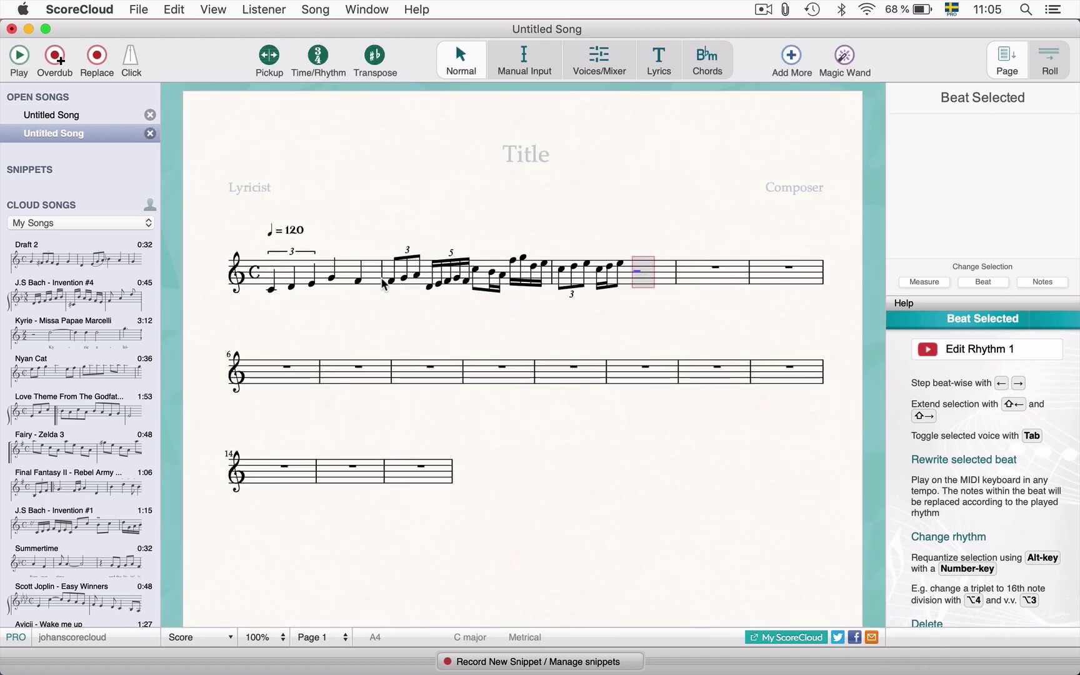
- Change the triplet opening measure 2 to a straight rhythm via the Rhythm dropdown
{"action": "key", "text": "Left"}
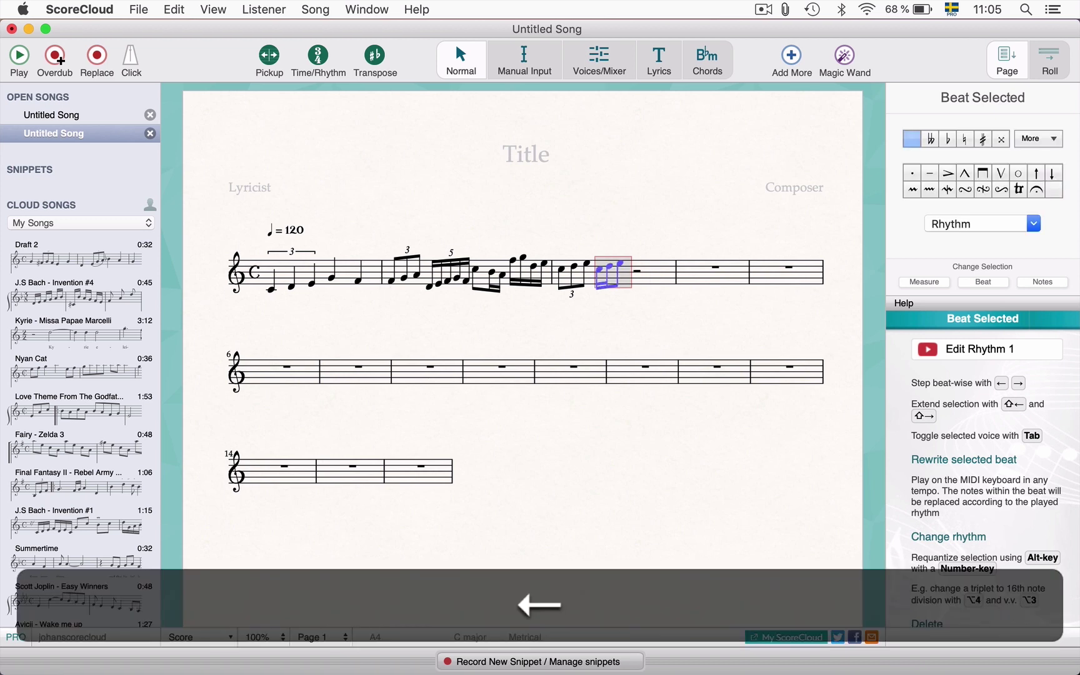
{"action": "key", "text": "Left"}
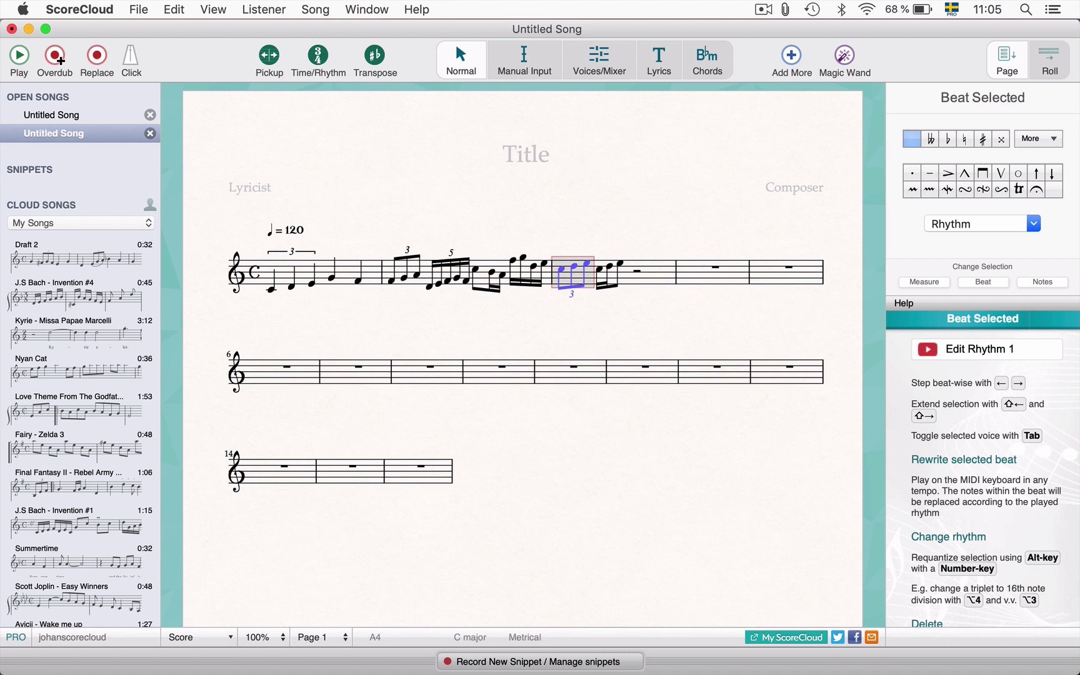
{"action": "key", "text": "Escape"}
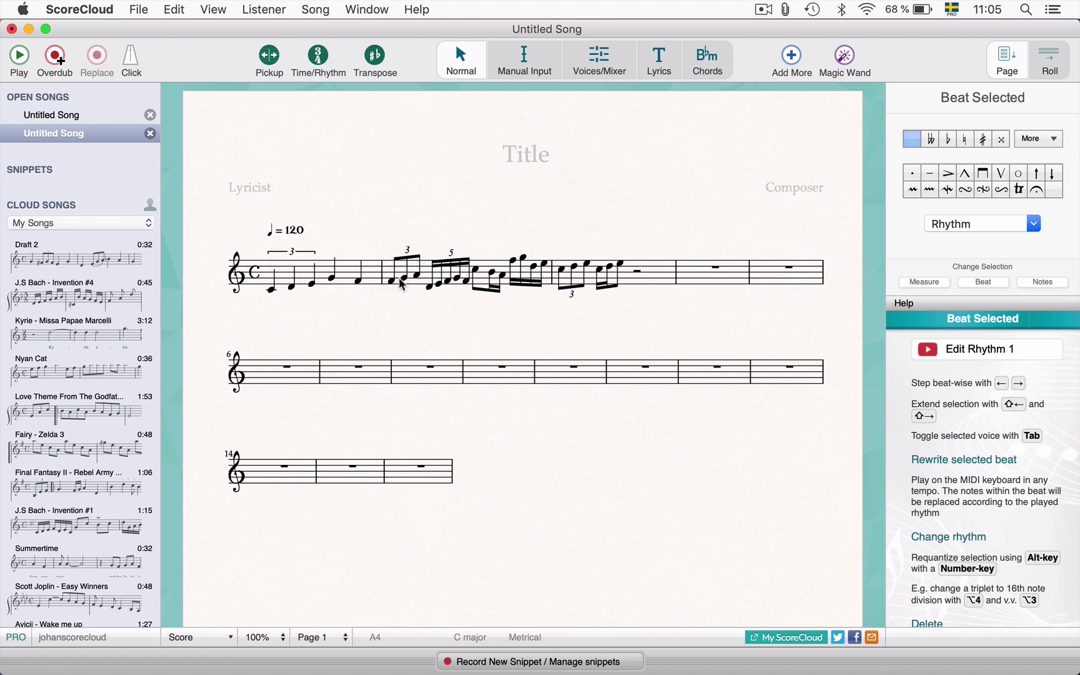
{"action": "left_click", "coordinate": [402, 284]}
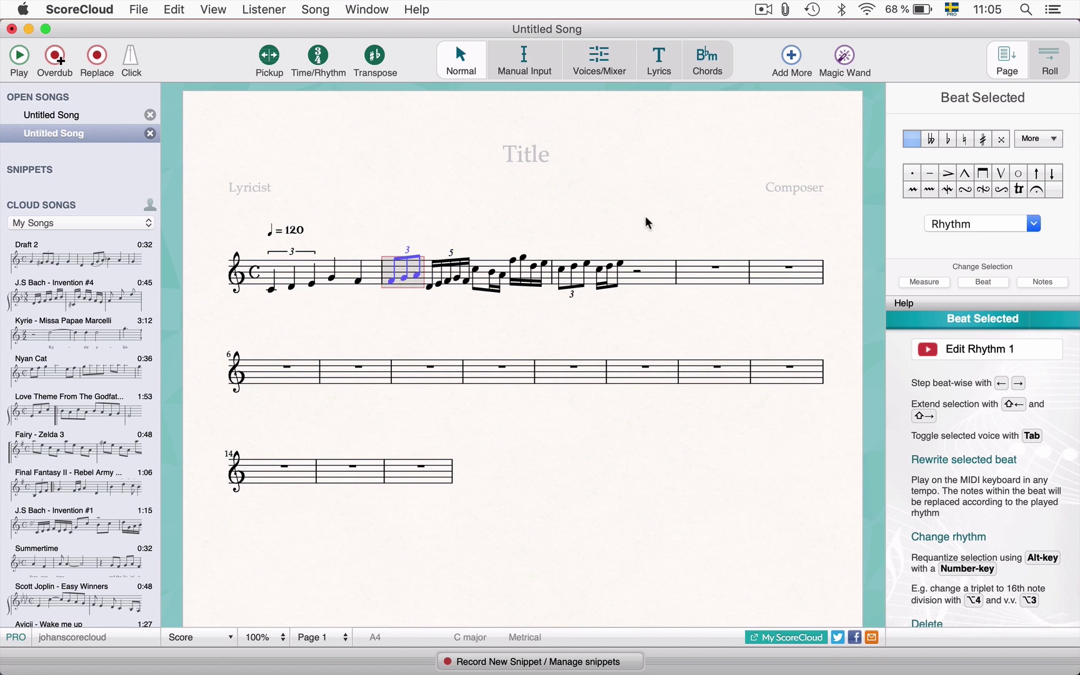
{"action": "left_click", "coordinate": [966, 224]}
{"action": "left_click", "coordinate": [968, 269]}
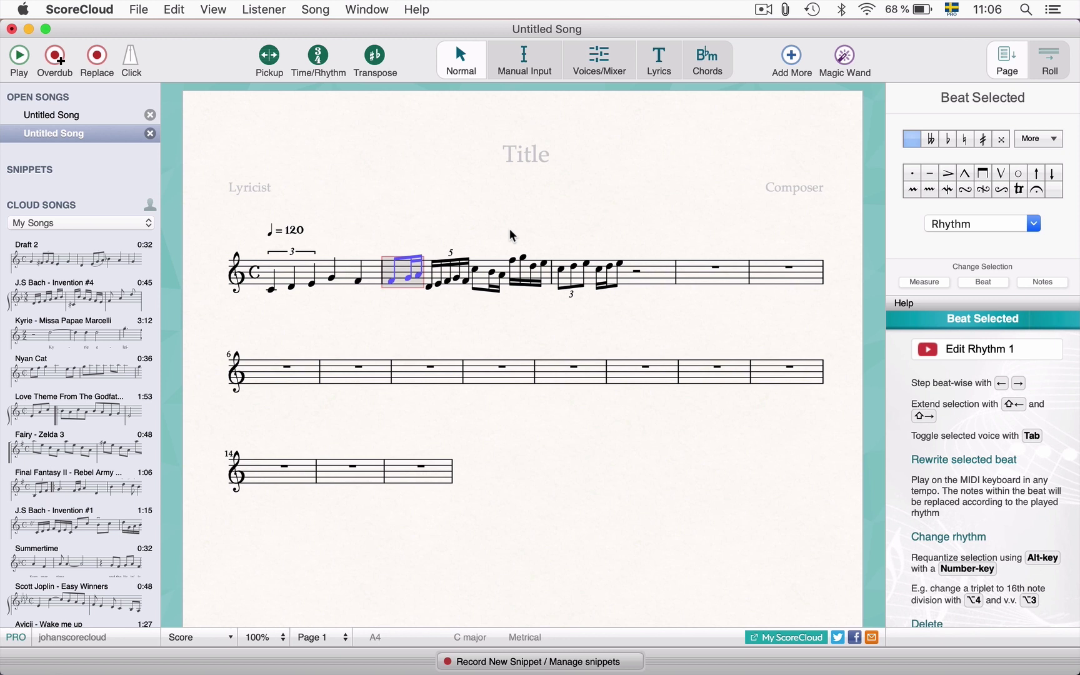
{"action": "left_click", "coordinate": [259, 375]}
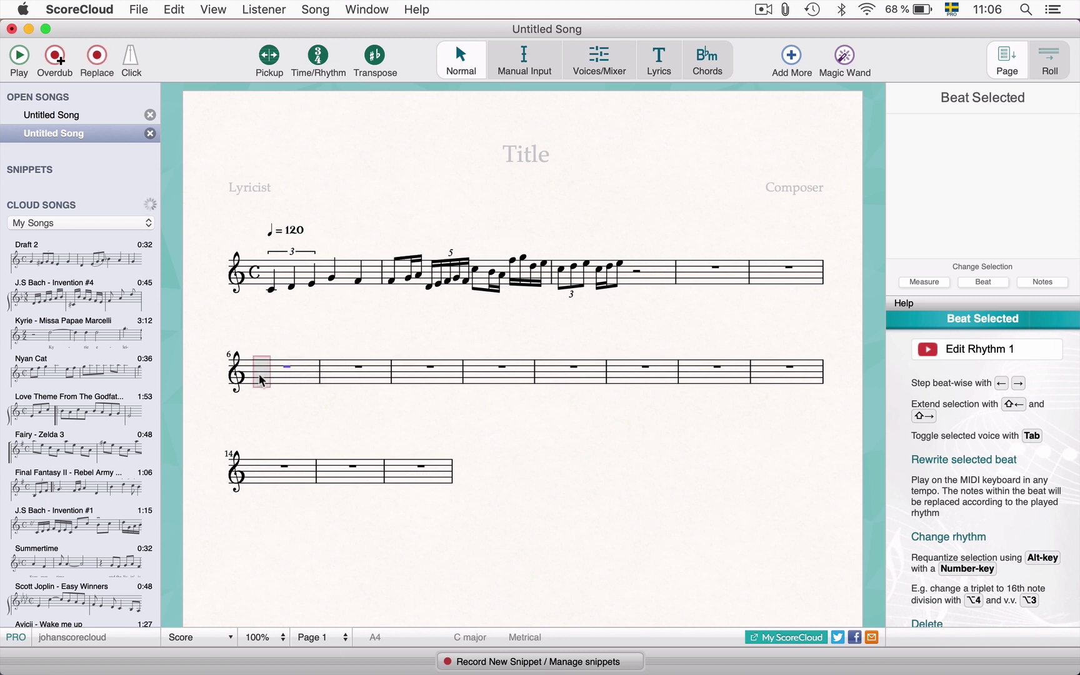
- Enter measure 6 as C quarter, B-A-G triplet, B quarter, G-C eighths, then add a second voice
{"action": "key", "text": "c"}
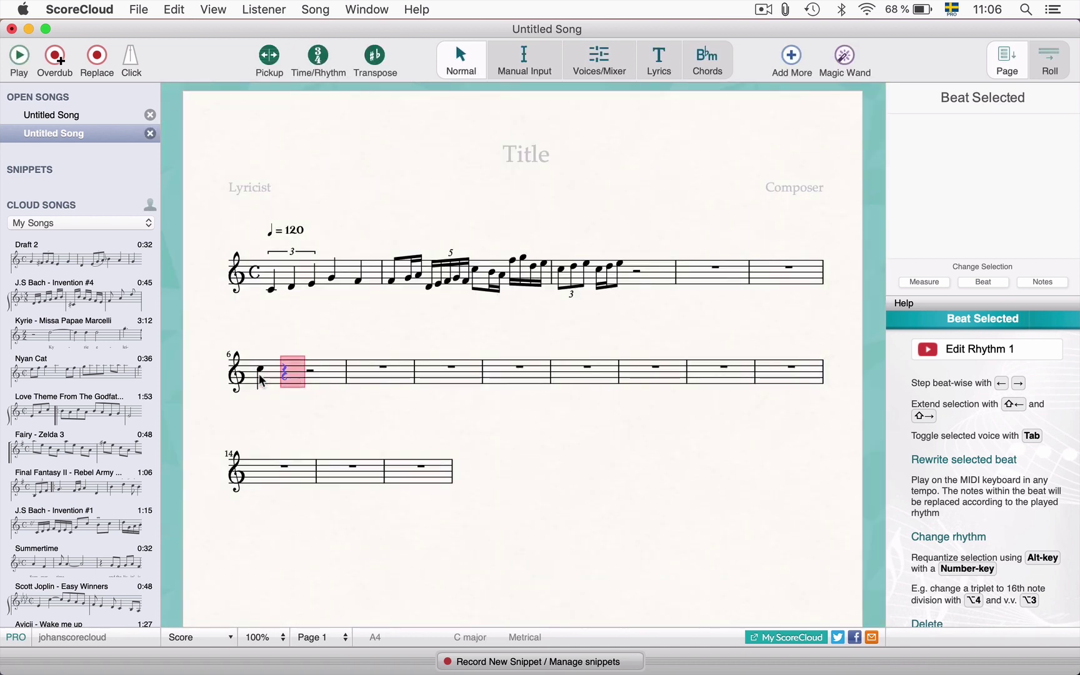
{"action": "key", "text": "b"}
{"action": "key", "text": "a"}
{"action": "key", "text": "g"}
{"action": "key", "text": "b"}
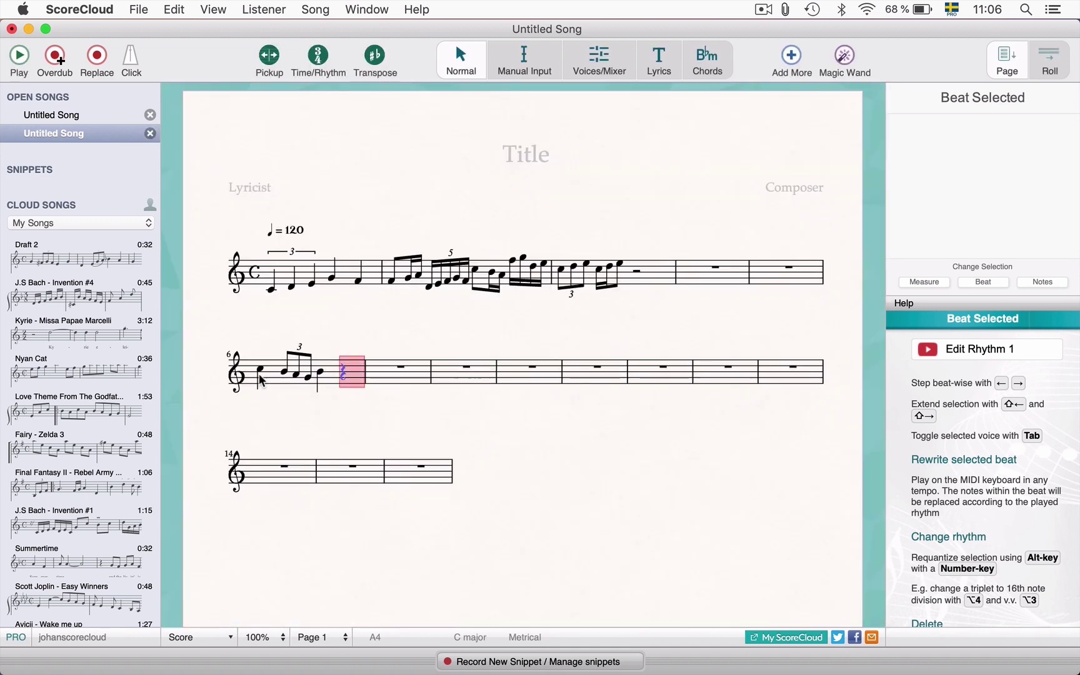
{"action": "key", "text": "g"}
{"action": "key", "text": "c"}
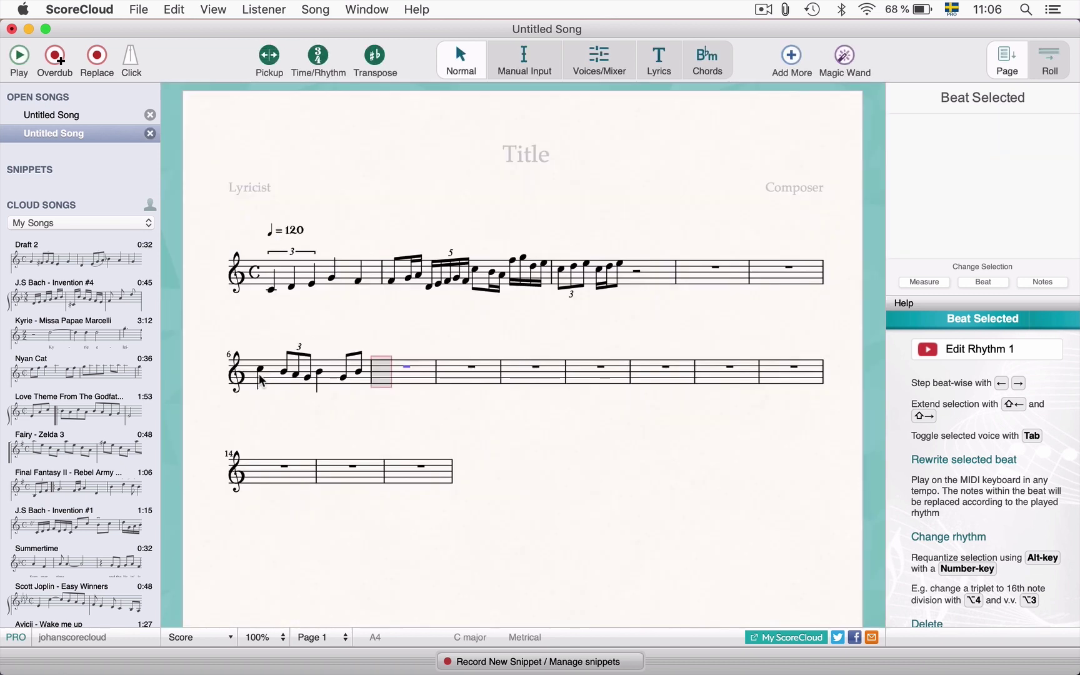
{"action": "key", "text": "Left"}
{"action": "key", "text": "Left"}
{"action": "key", "text": "Left"}
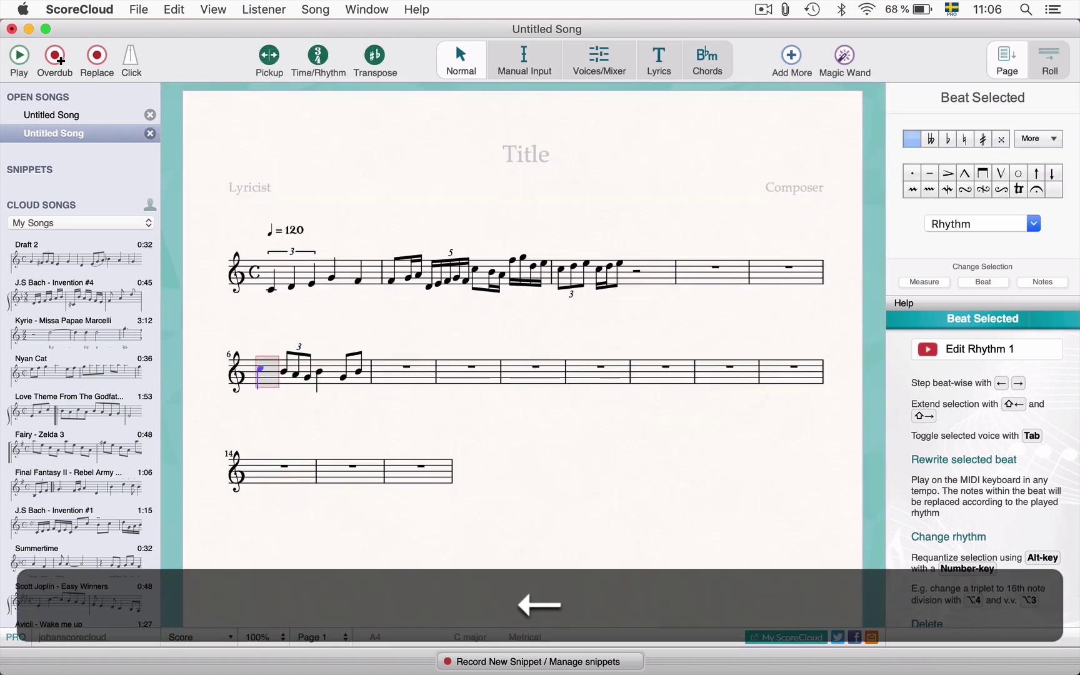
{"action": "key", "text": "Tab"}
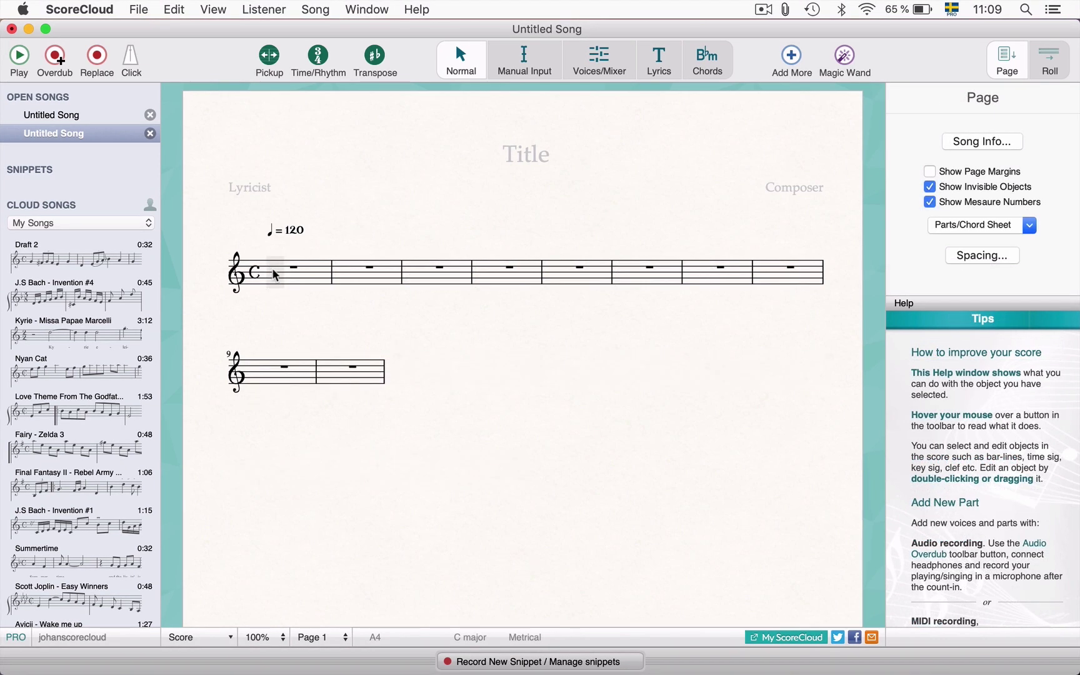
- Select the first beat of measure 1 as the start point for recording the block chords
{"action": "left_click", "coordinate": [275, 275]}
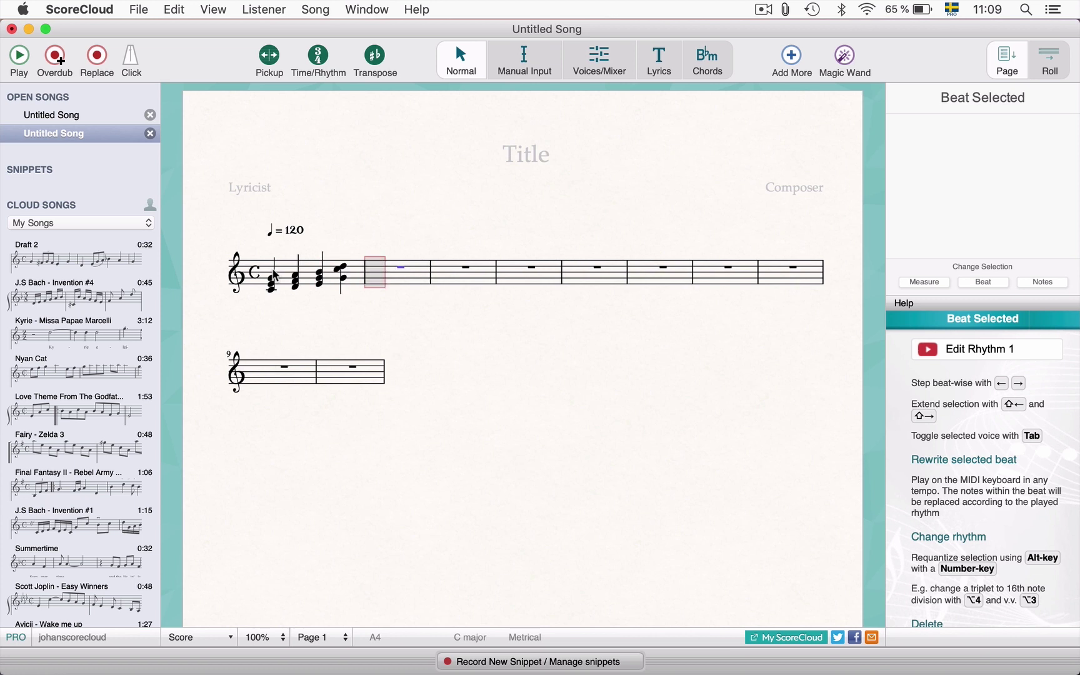
- Run the Magic Wand's Auto Chords to label the chords C, Dm, Em and Gsus4
{"action": "left_click", "coordinate": [850, 62]}
{"action": "left_click", "coordinate": [697, 126]}
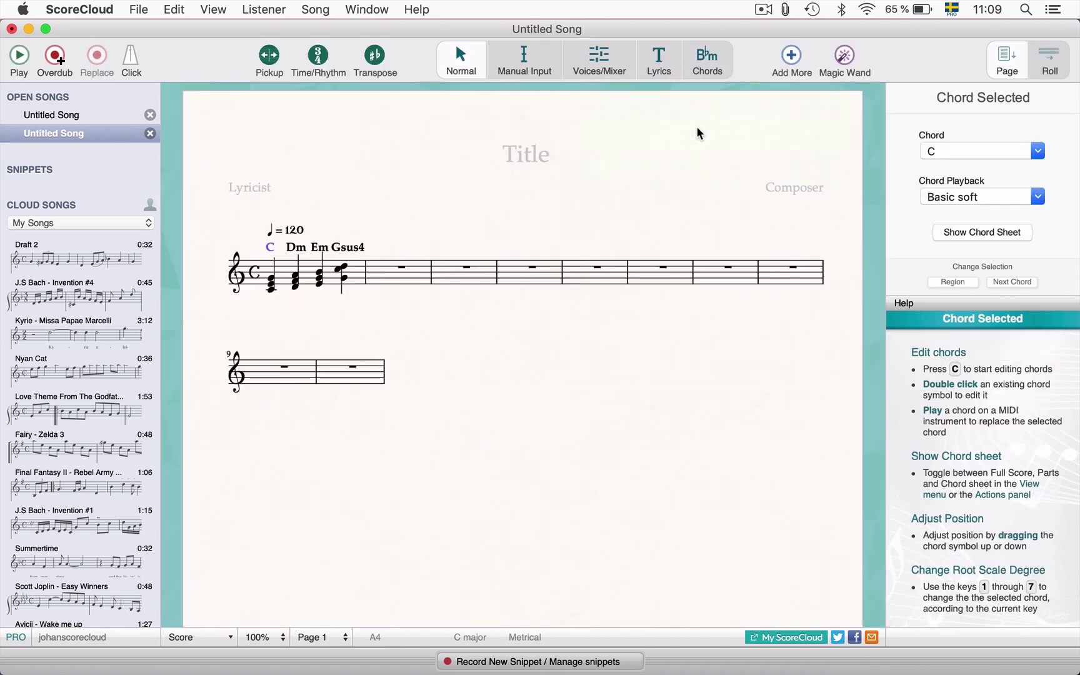